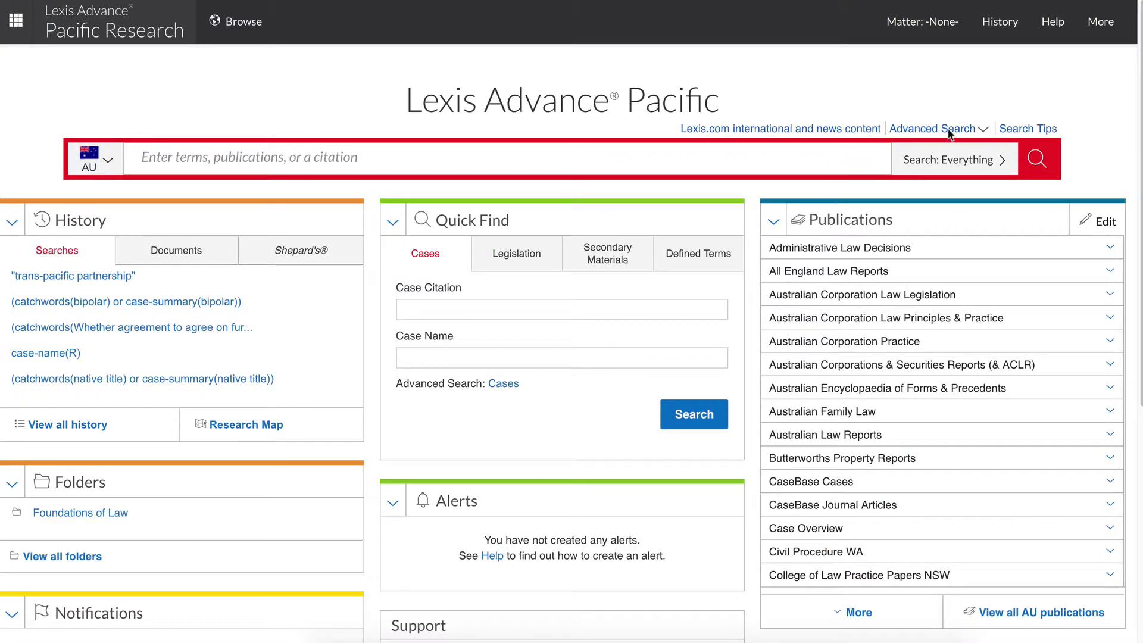
- Open the AU Cases advanced search form and enter the citation 175 CLR 1
left_click(959, 132)
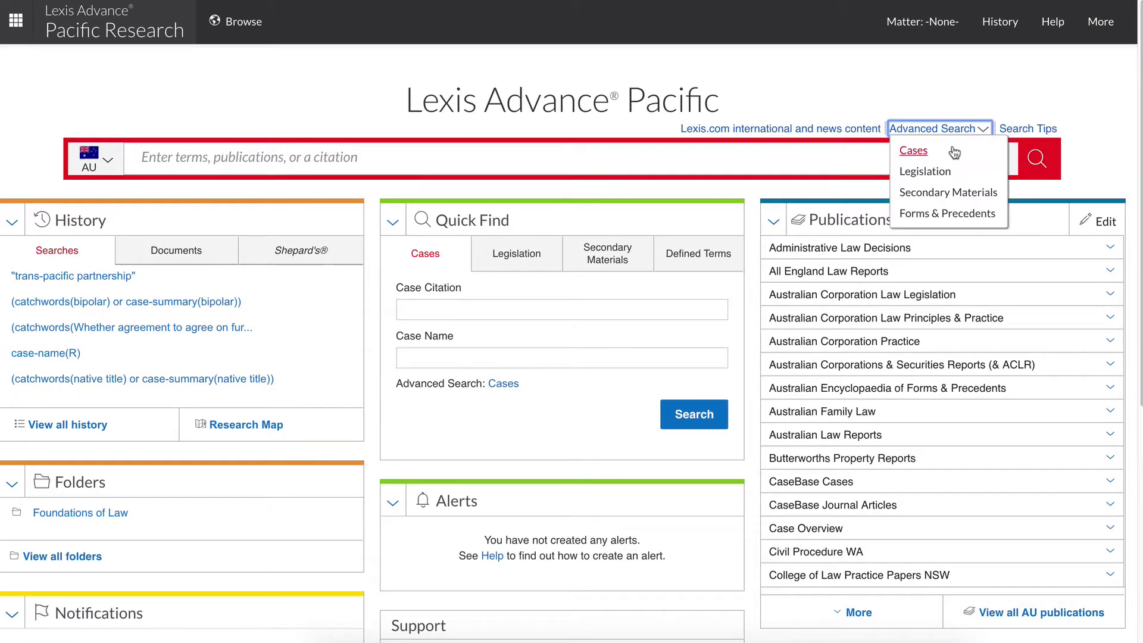
left_click(917, 150)
left_click_drag(1133, 73, 1124, 191)
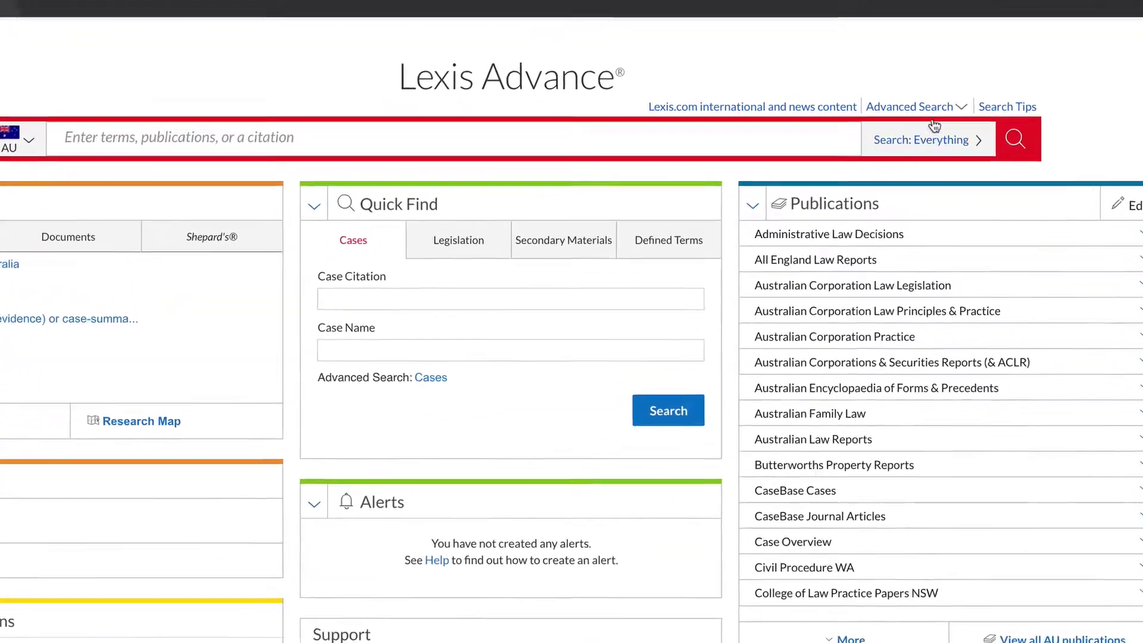
left_click(940, 107)
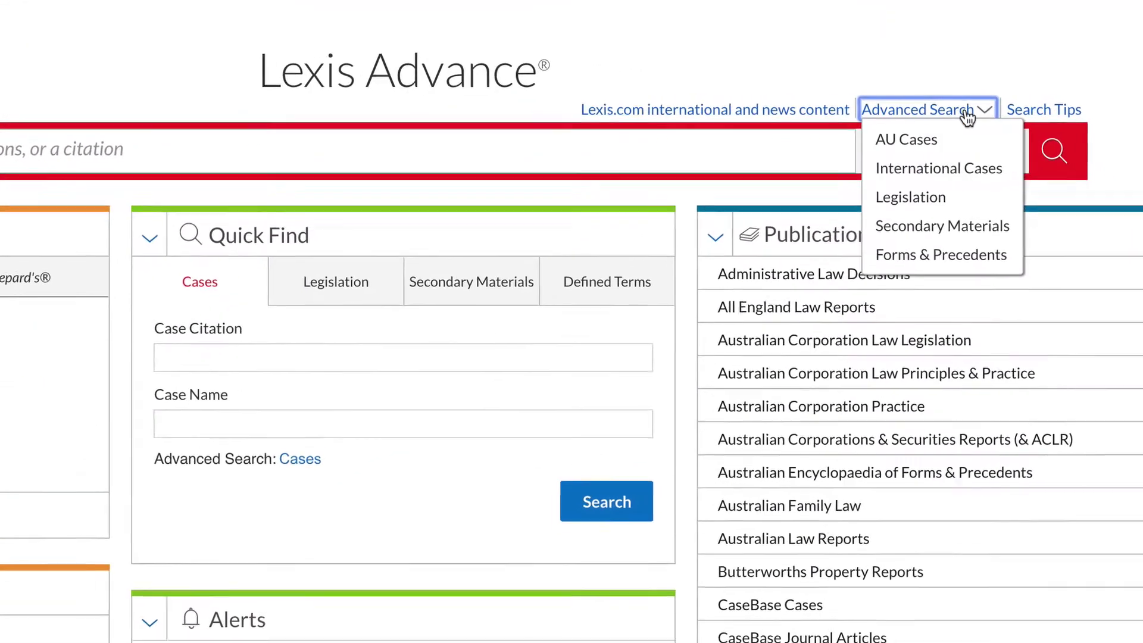
left_click(903, 146)
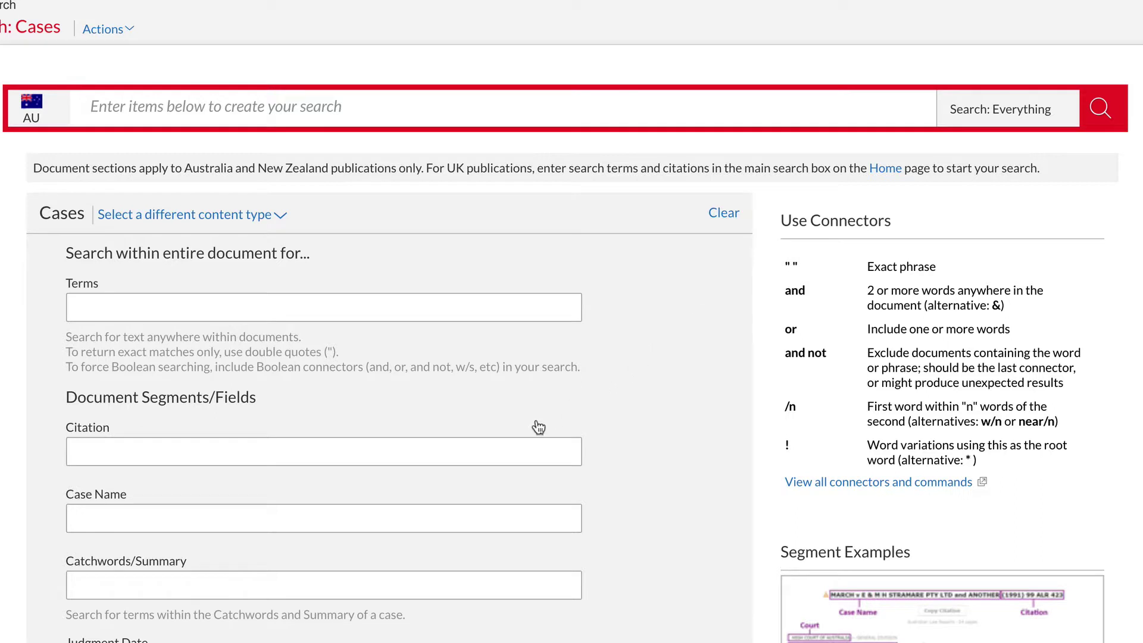
left_click(476, 459)
type("17")
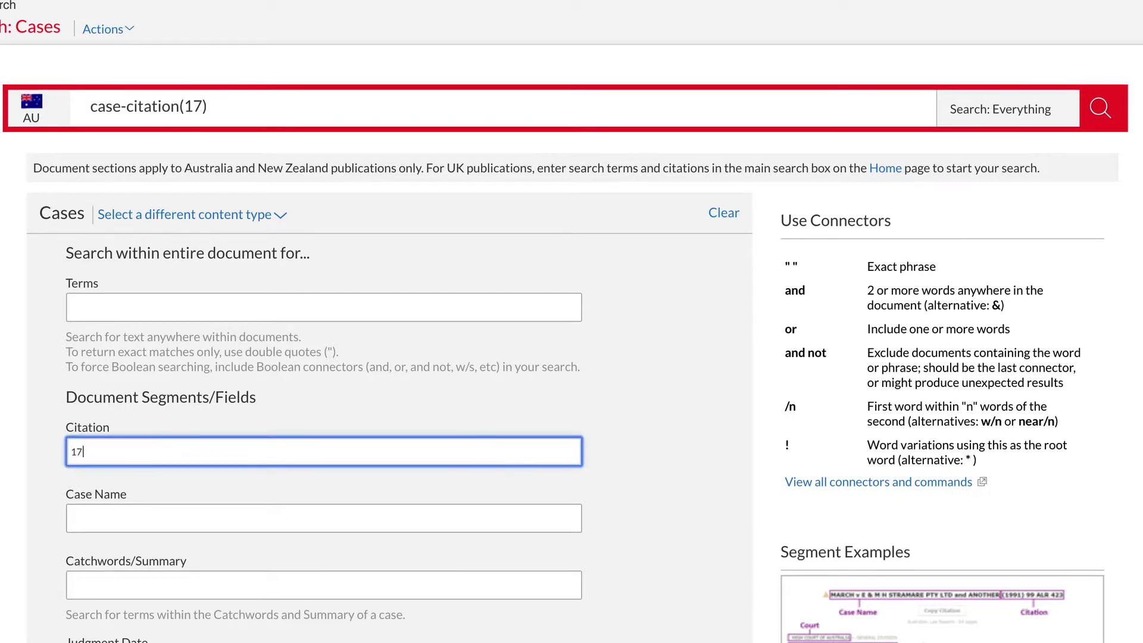
type("5 CLR 1")
- Run the 175 CLR 1 search, open Mabo v Queensland (No 2), and view its citing-cases graph
left_click(1100, 108)
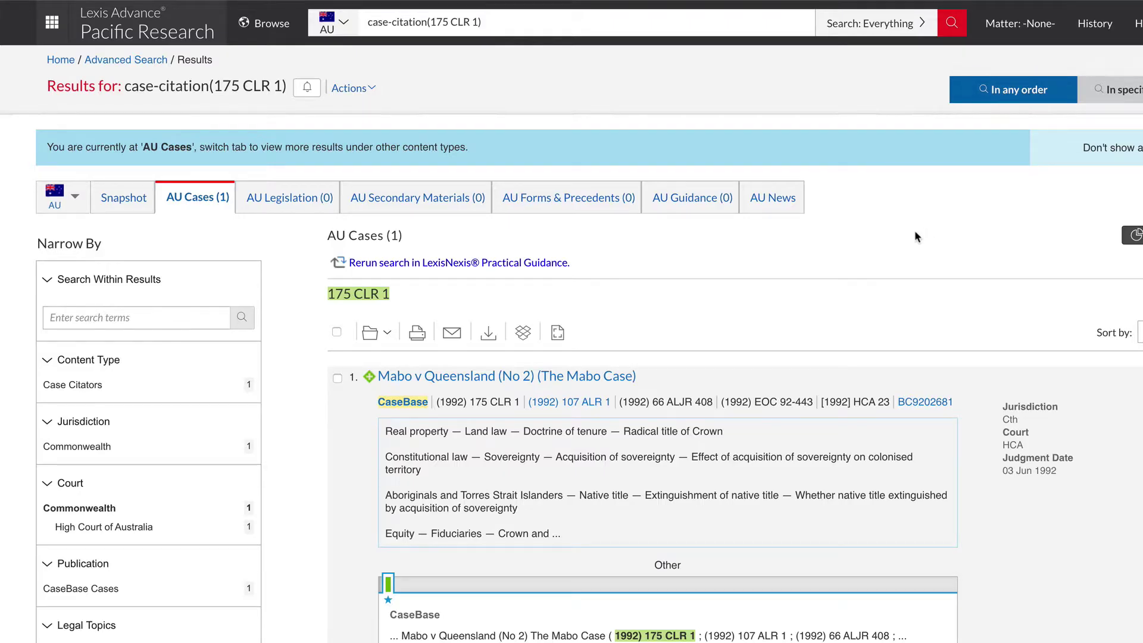
left_click(613, 375)
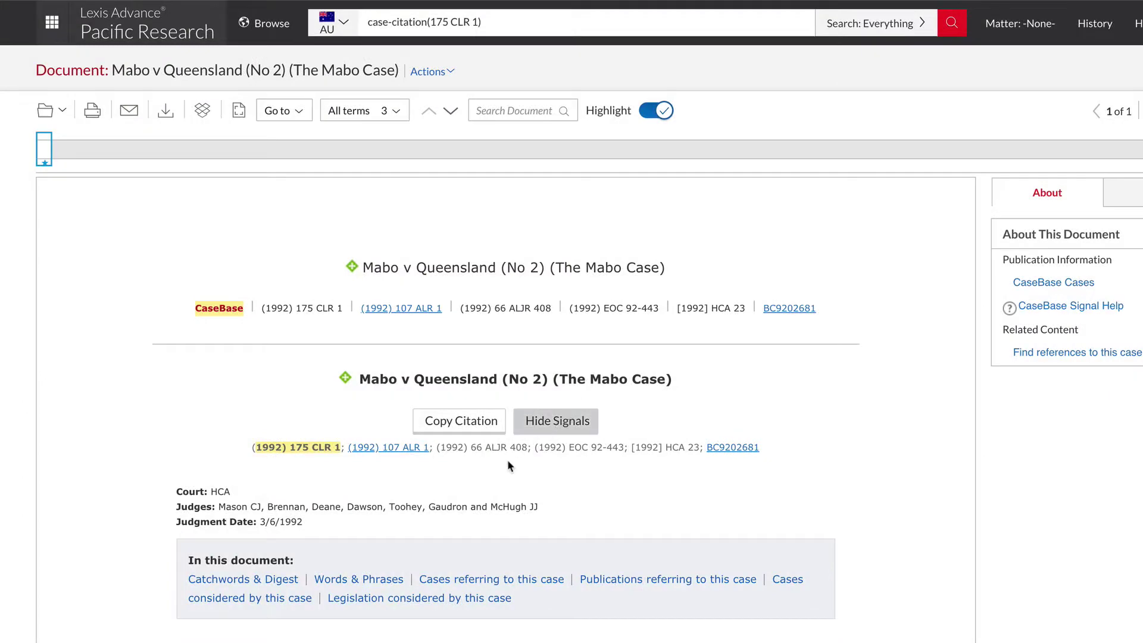
left_click(258, 580)
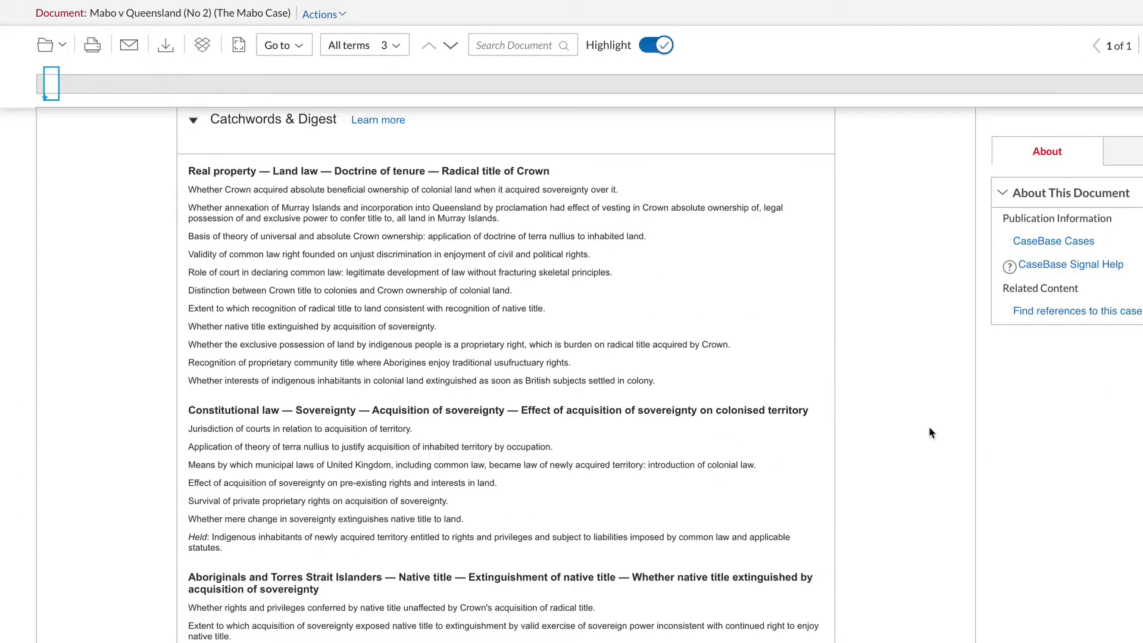
left_click(298, 48)
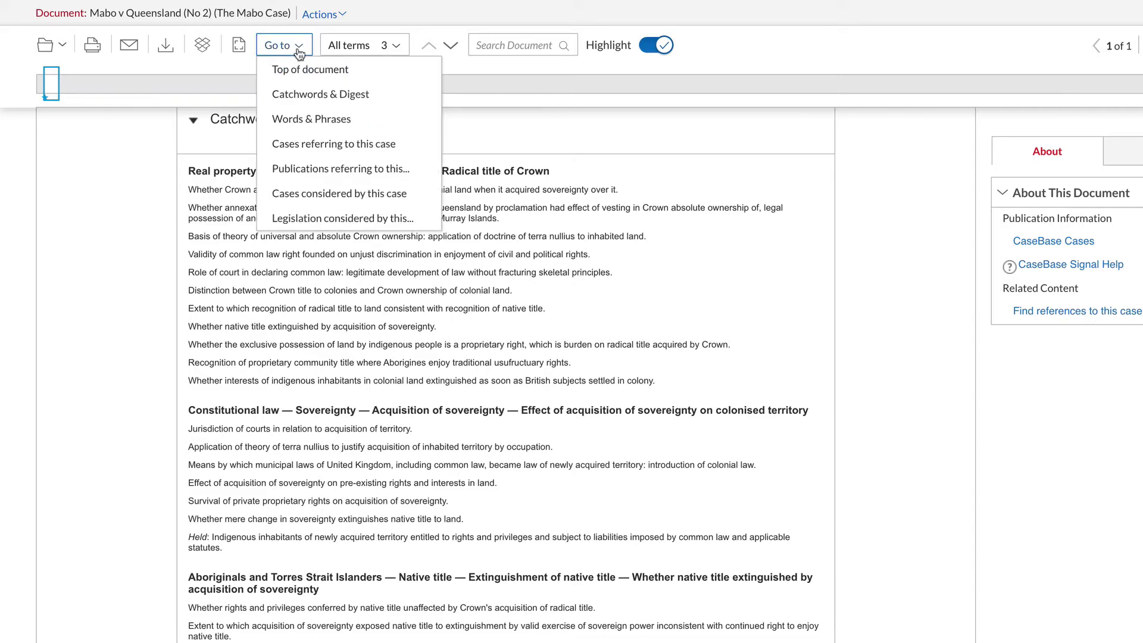
left_click(310, 145)
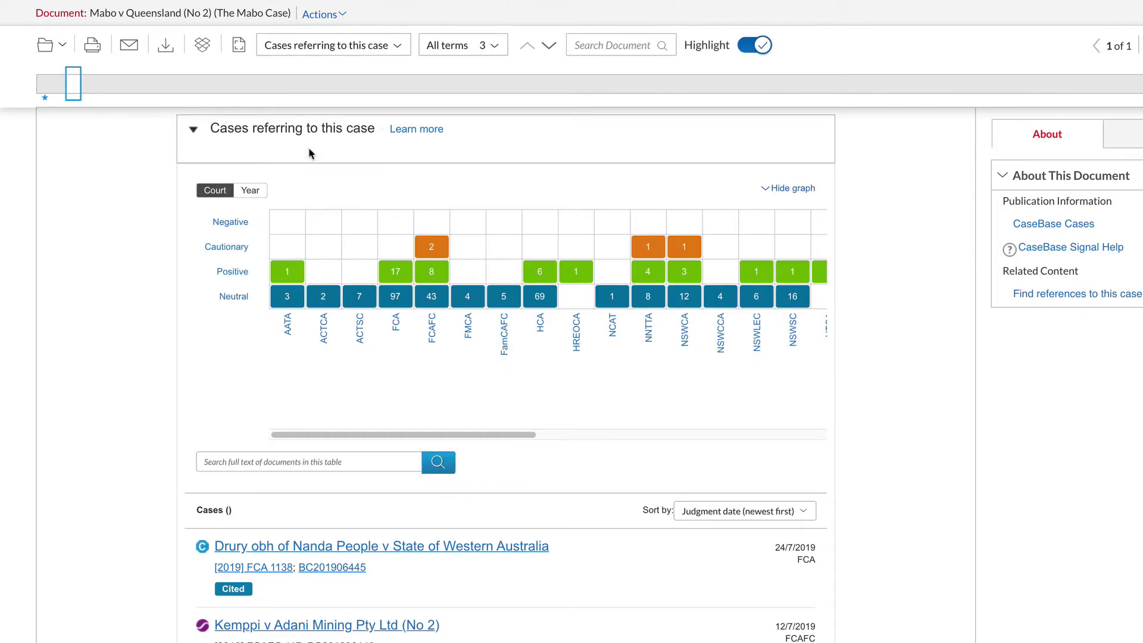
scroll(309, 154, "down", 15)
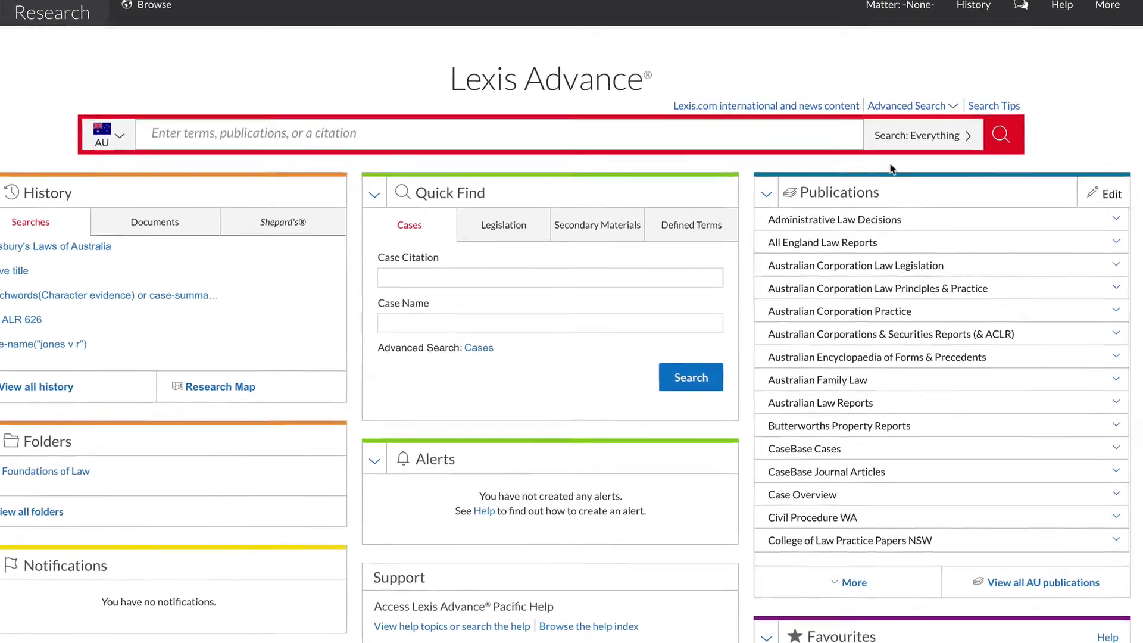
- Search AU Cases by the case name 'Mabo Queensland'
left_click(947, 113)
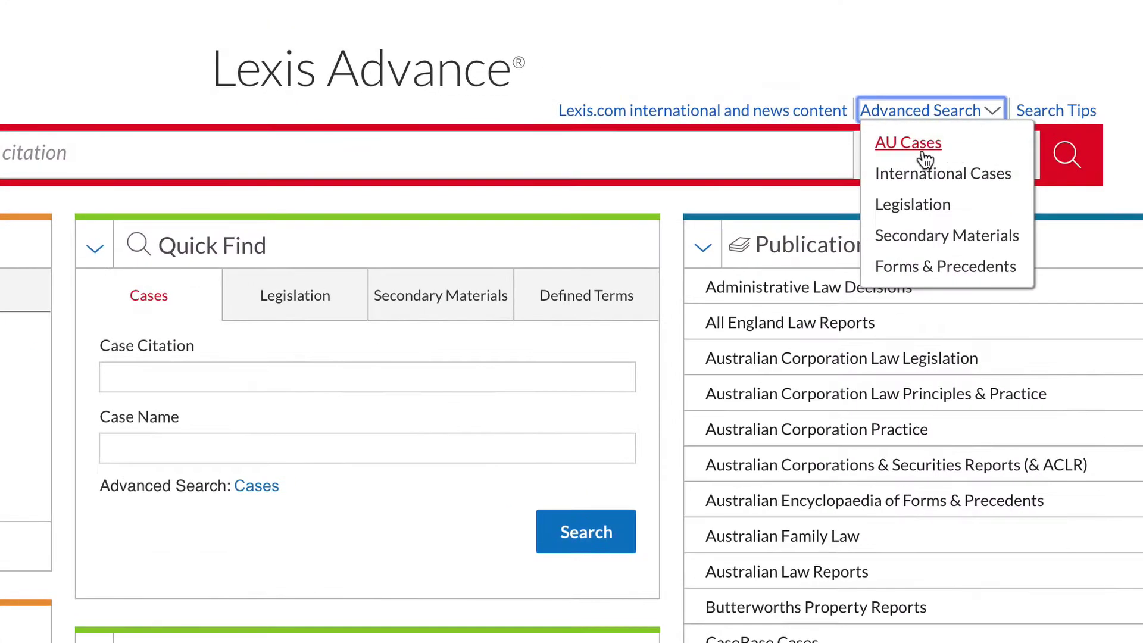
left_click(893, 136)
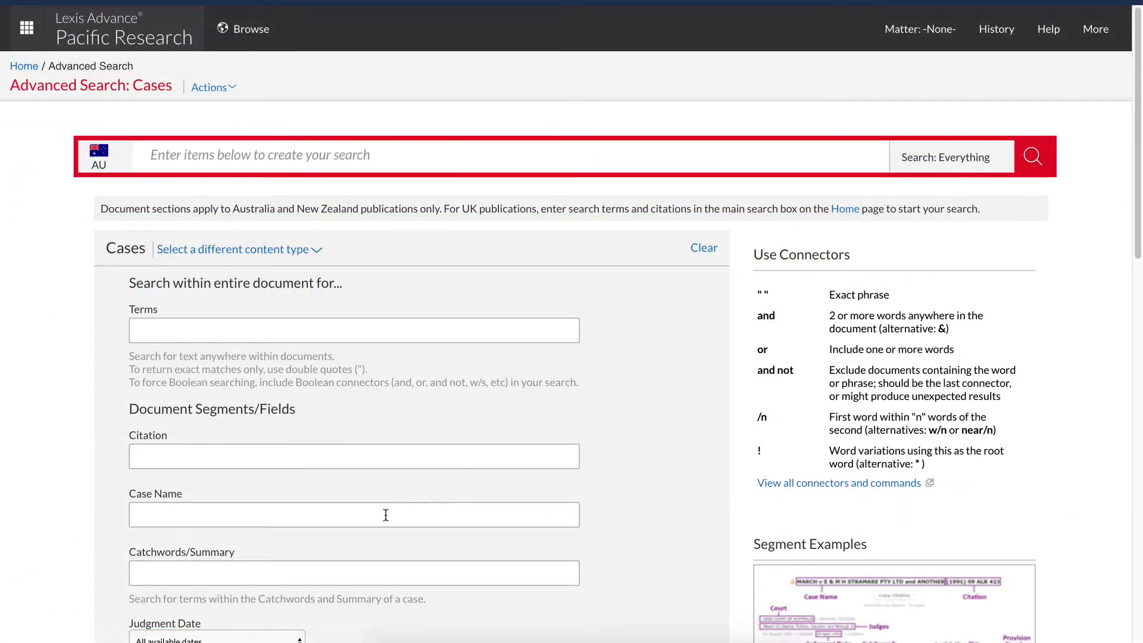
left_click(385, 515)
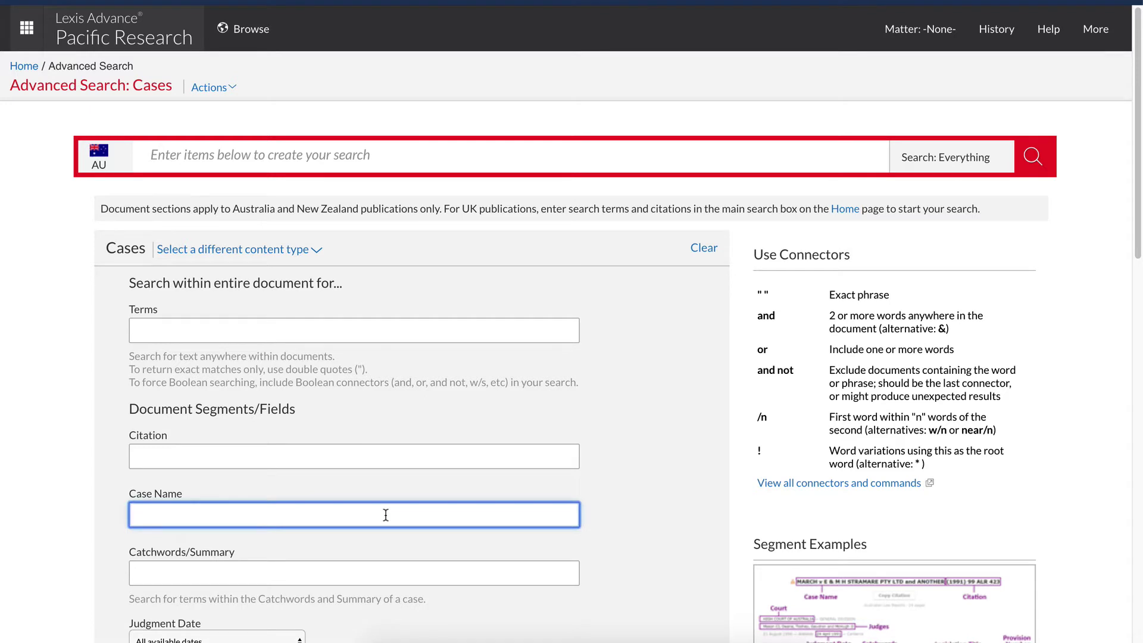
type("Ma")
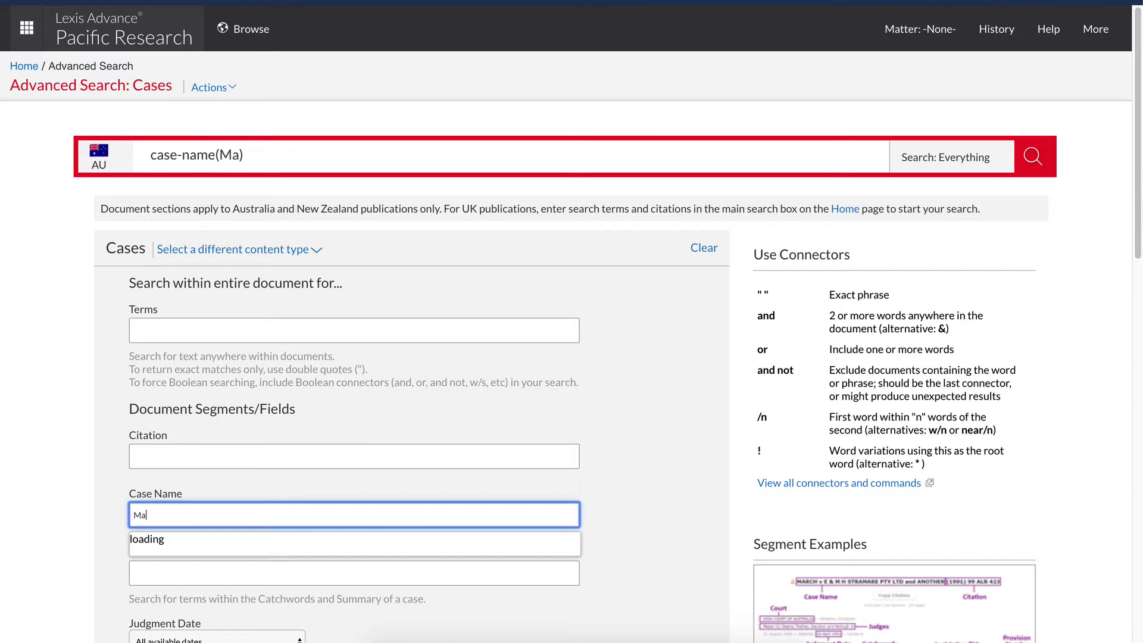
type("bo Queensland")
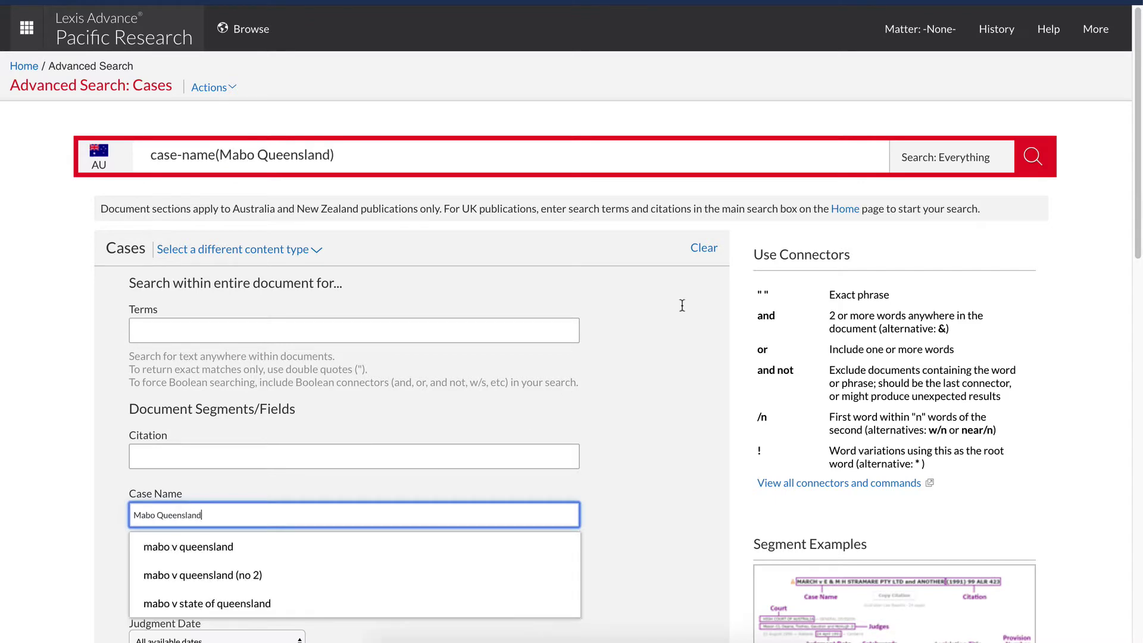
left_click(1032, 156)
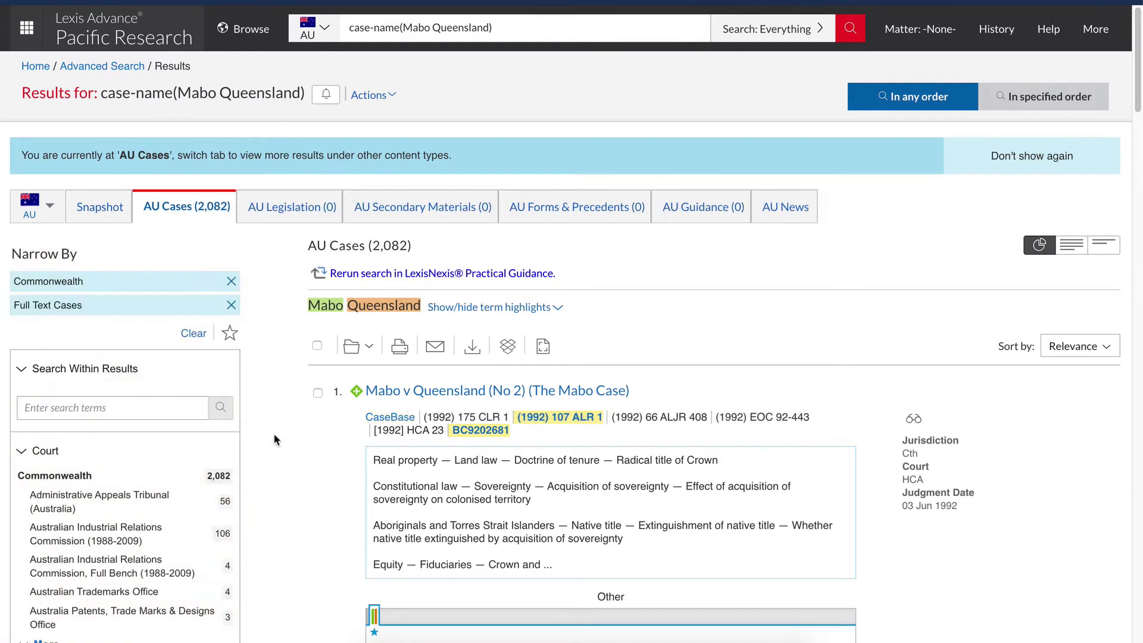
- Open Mabo v Queensland (No 2) from the results and jump to its Cases referring to this case graph
left_click(419, 396)
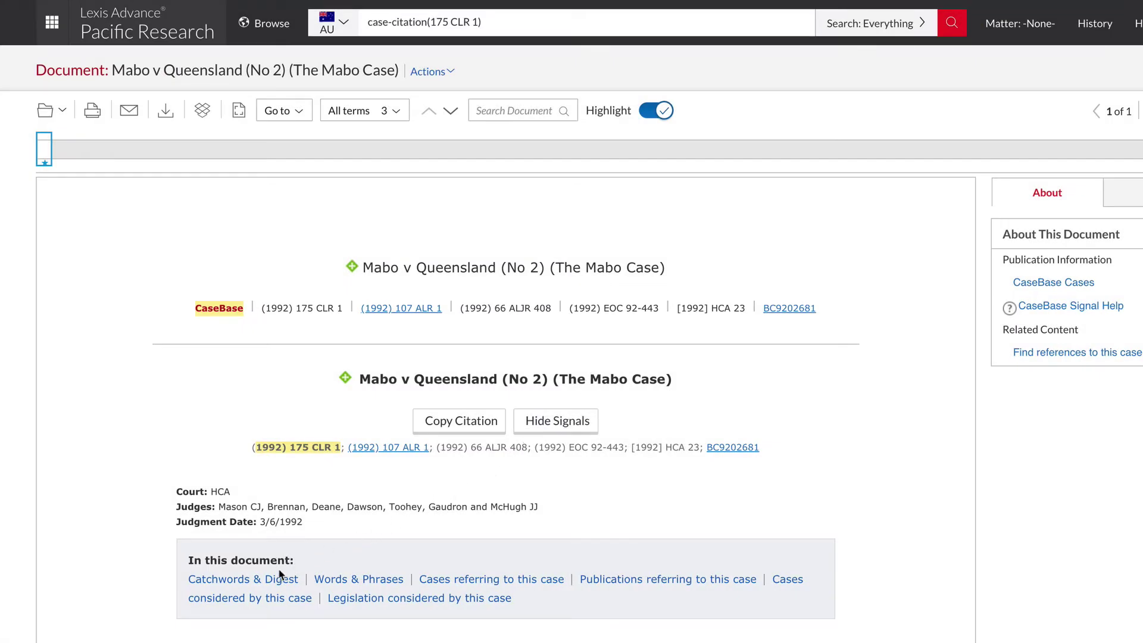
left_click(259, 586)
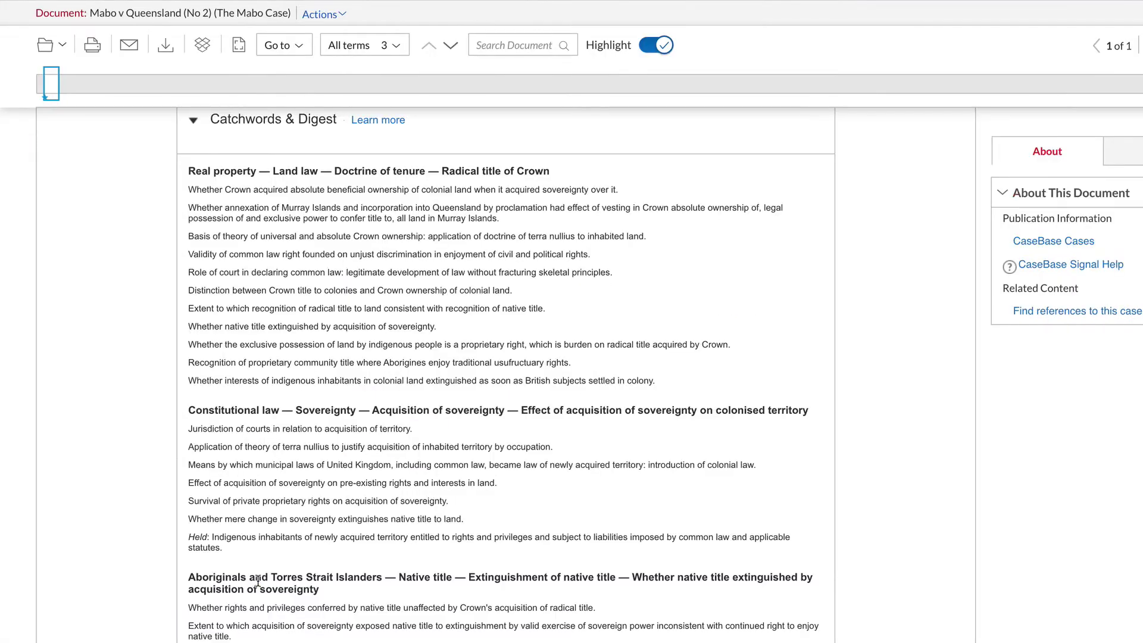
left_click(298, 47)
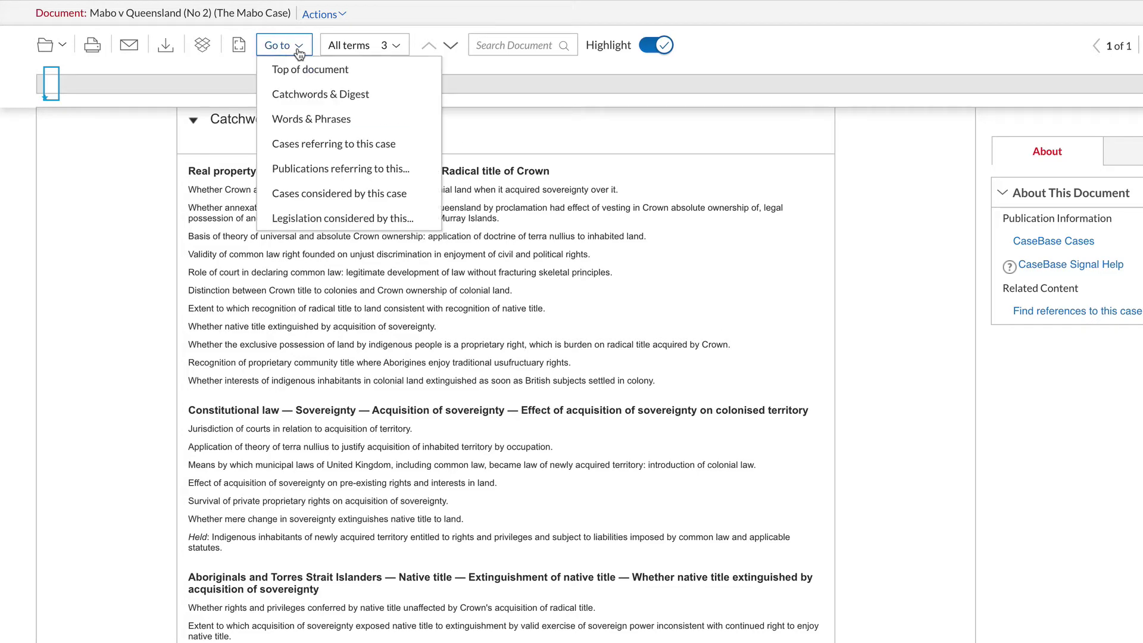
left_click(310, 149)
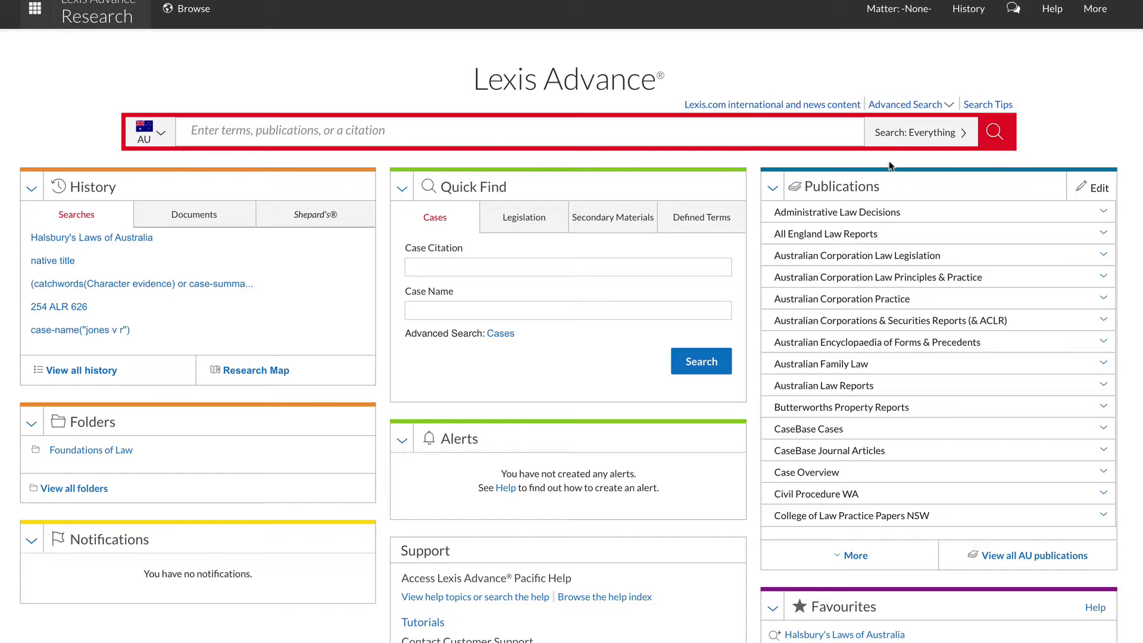
- Fill the AU Cases form with legislation title Crime Act 1900, provision 23, and Commonwealth jurisdiction
left_click(943, 111)
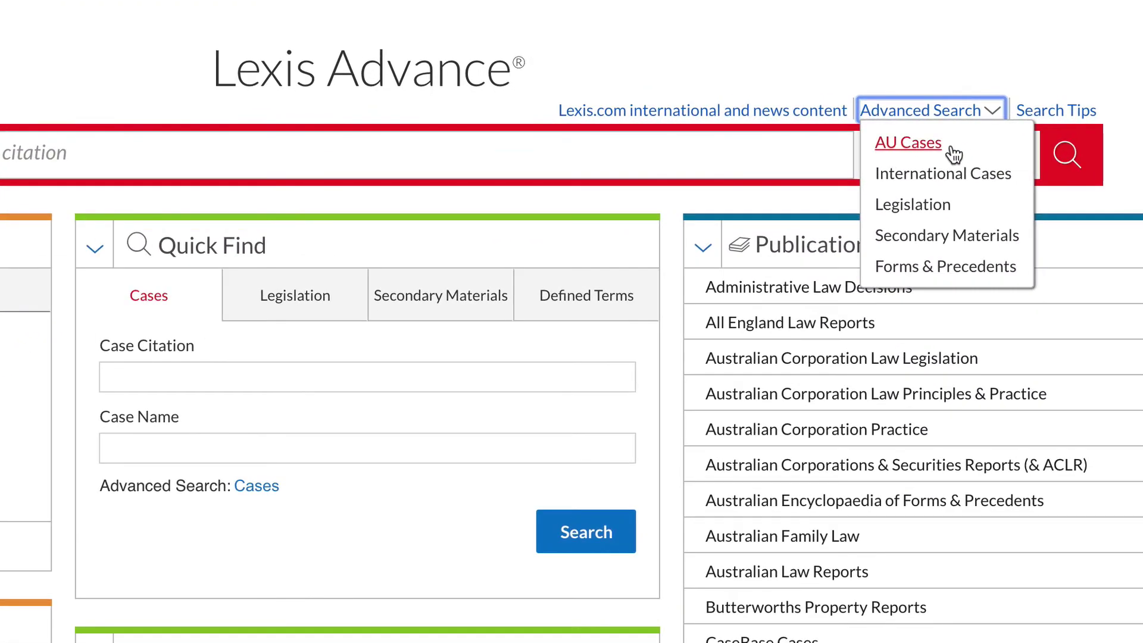
left_click(910, 148)
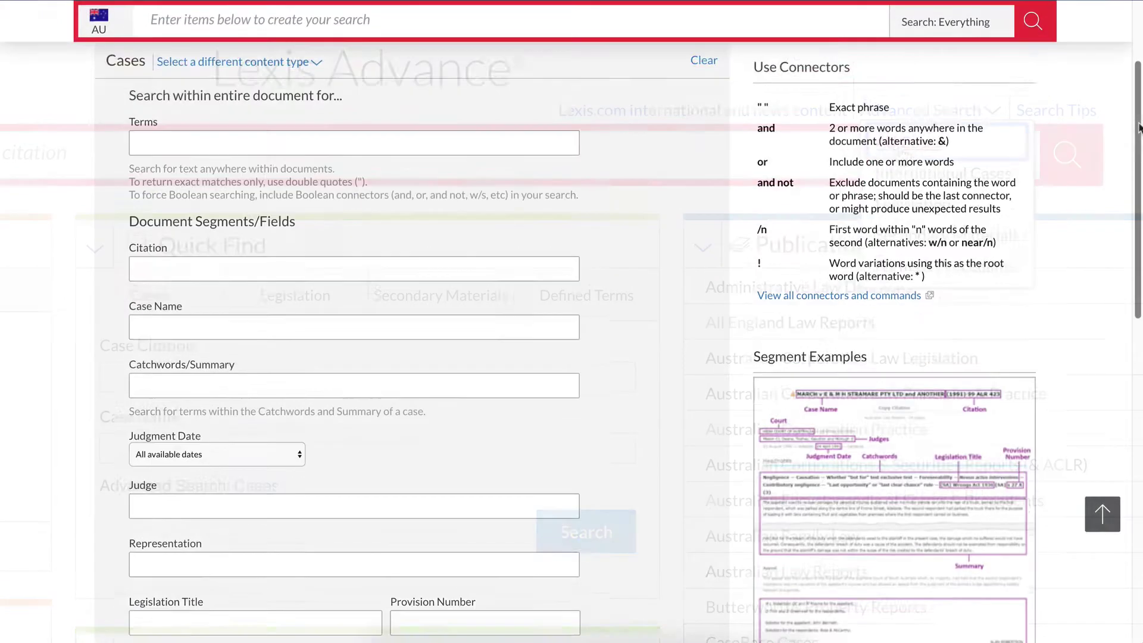
left_click_drag(1139, 127, 1138, 285)
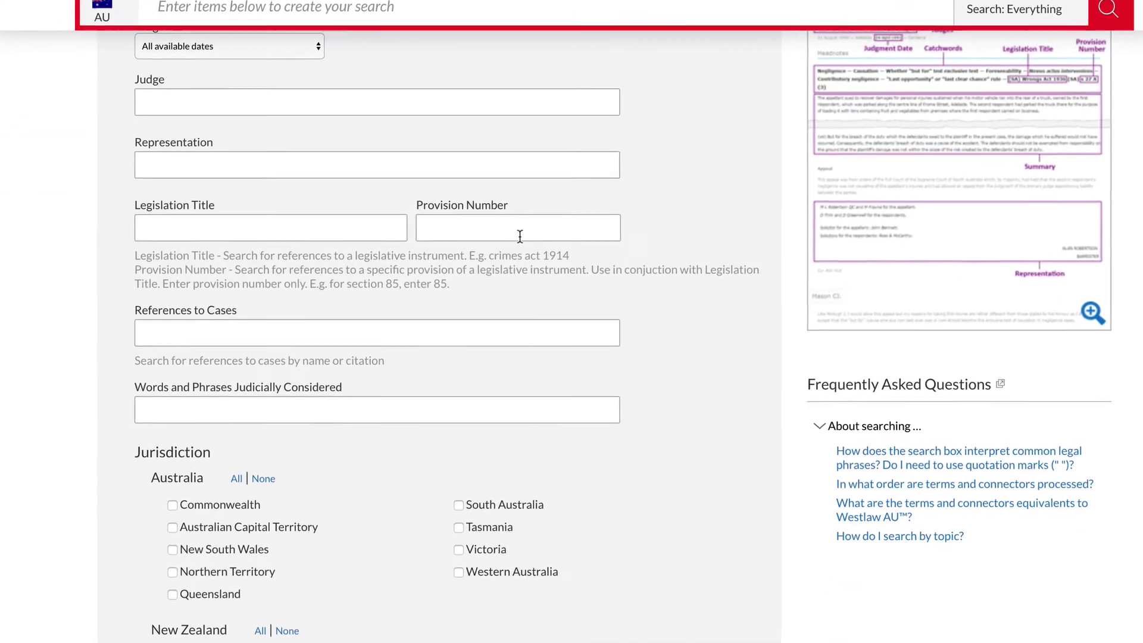
left_click(329, 232)
type("crime Act 1900")
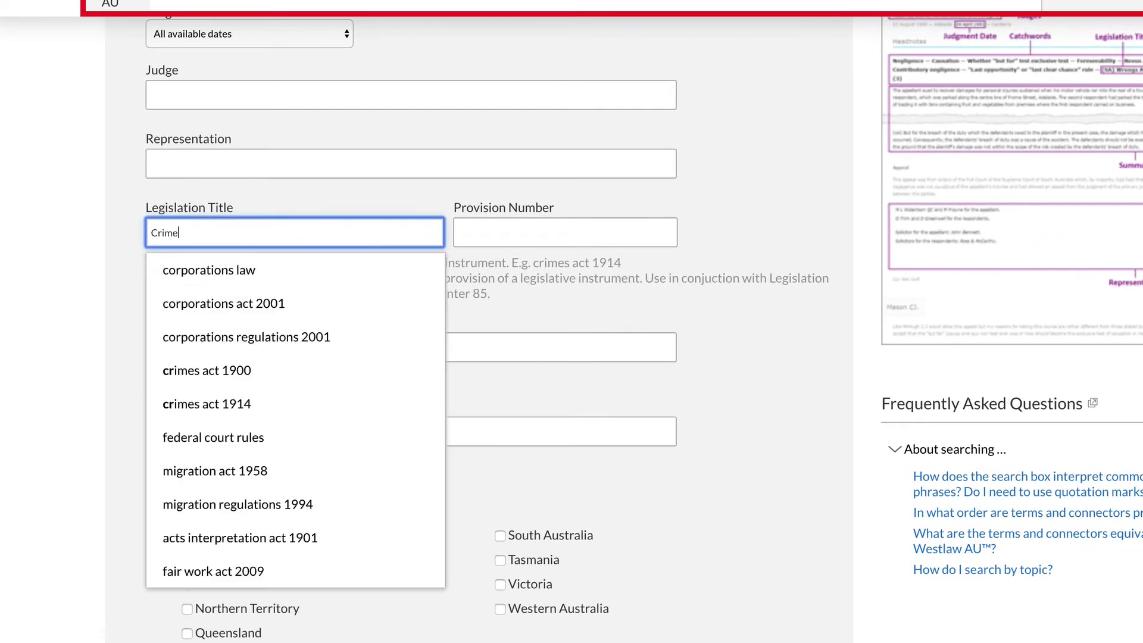
key("Escape")
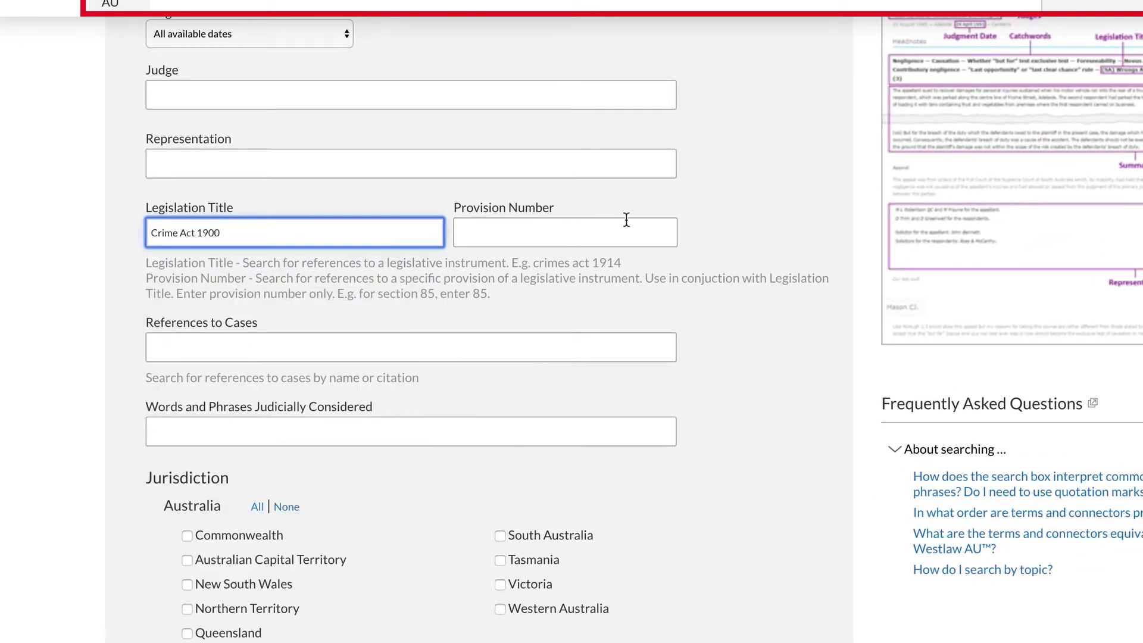
left_click(623, 241)
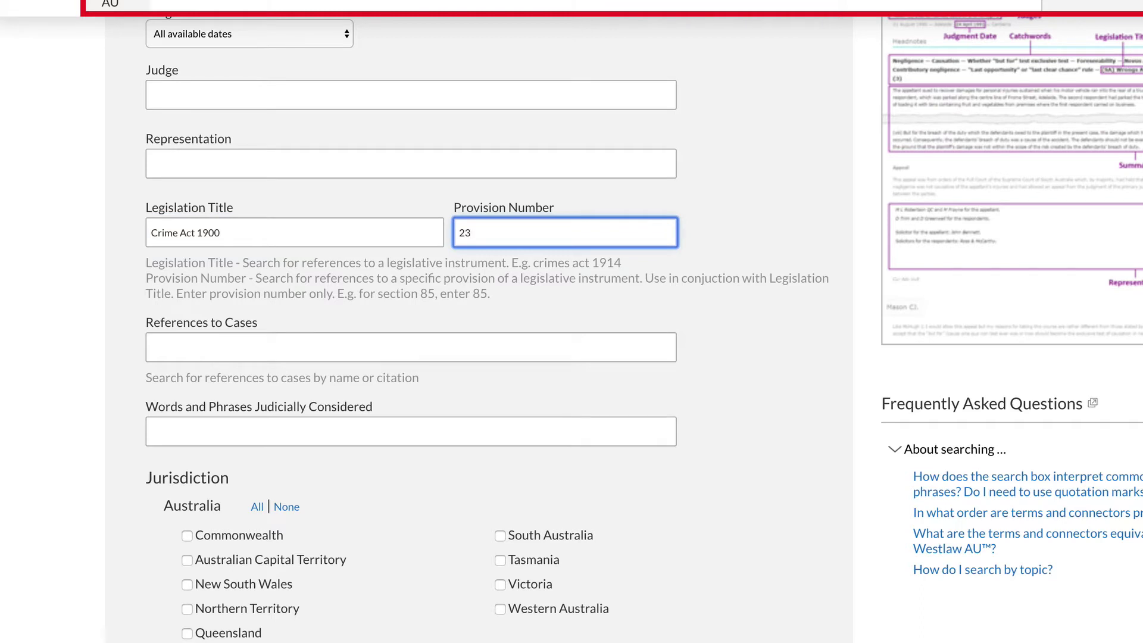
left_click(187, 535)
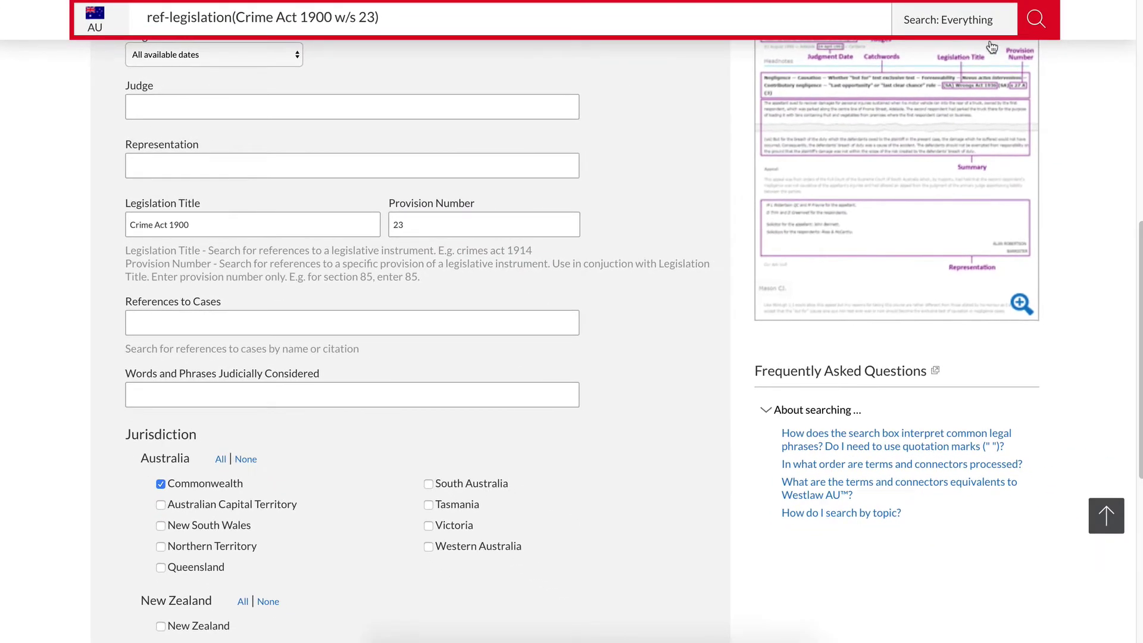
- Run the Crime Act 1900 search and jump to Mabo's Cases referring to this case graph
left_click(1036, 19)
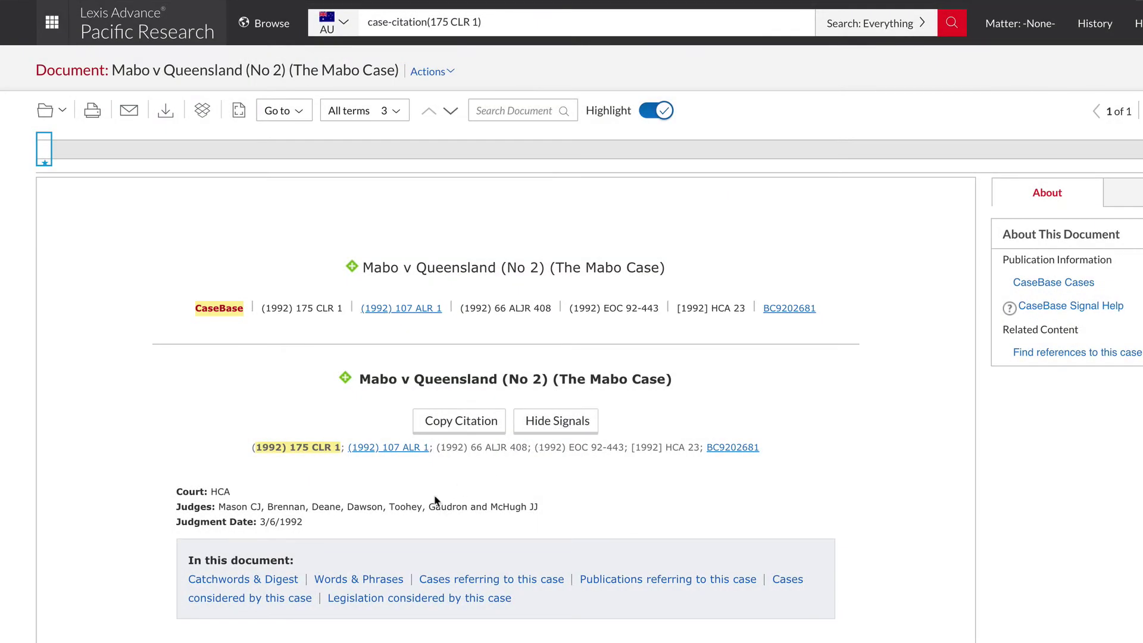
left_click(258, 580)
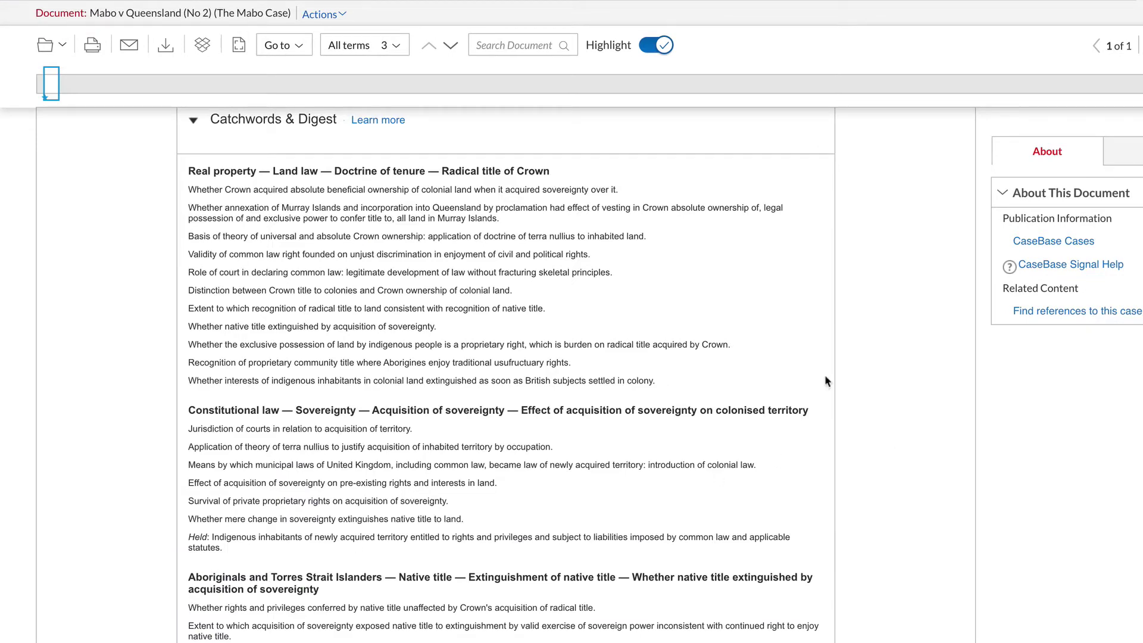
left_click(299, 52)
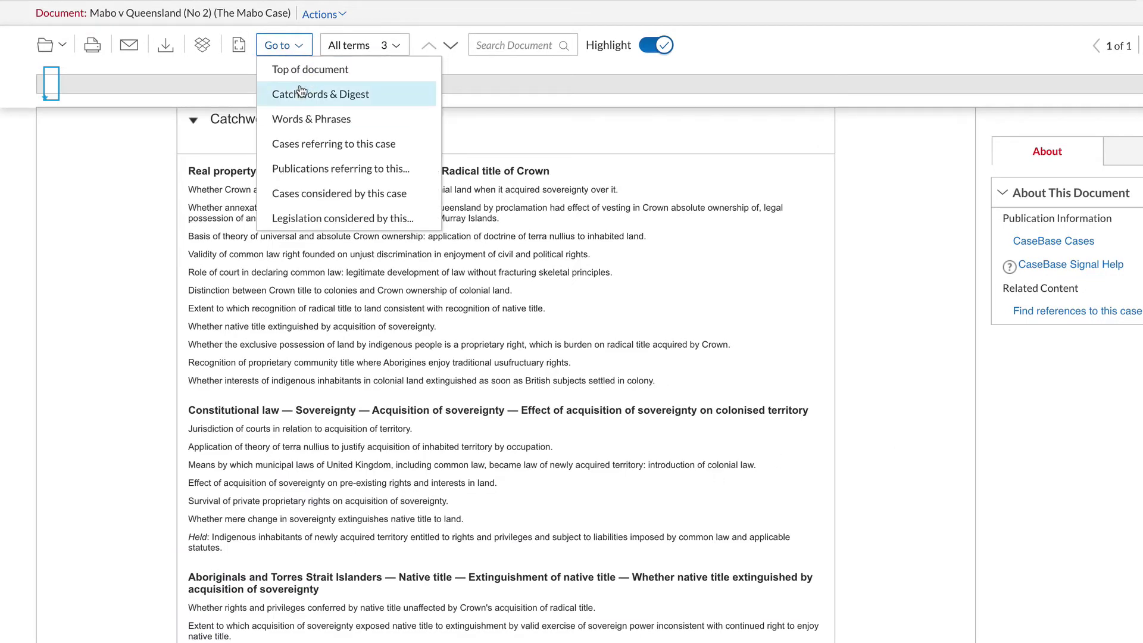
left_click(310, 145)
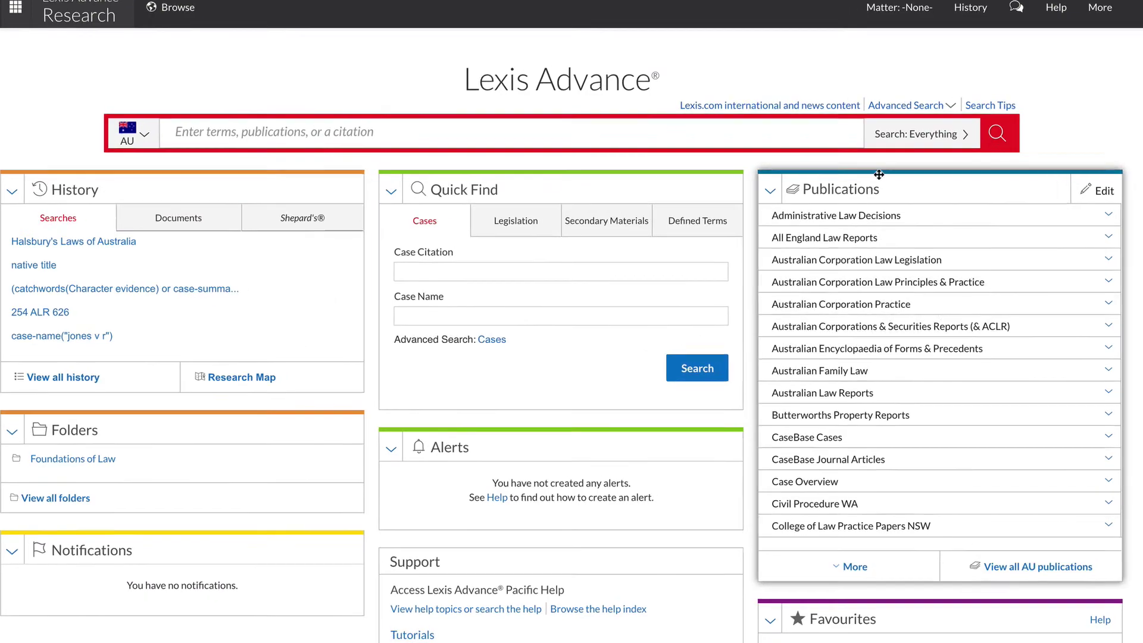
- Enter 'native title' in the Catchwords/Summary field of the AU Cases advanced form
left_click(944, 105)
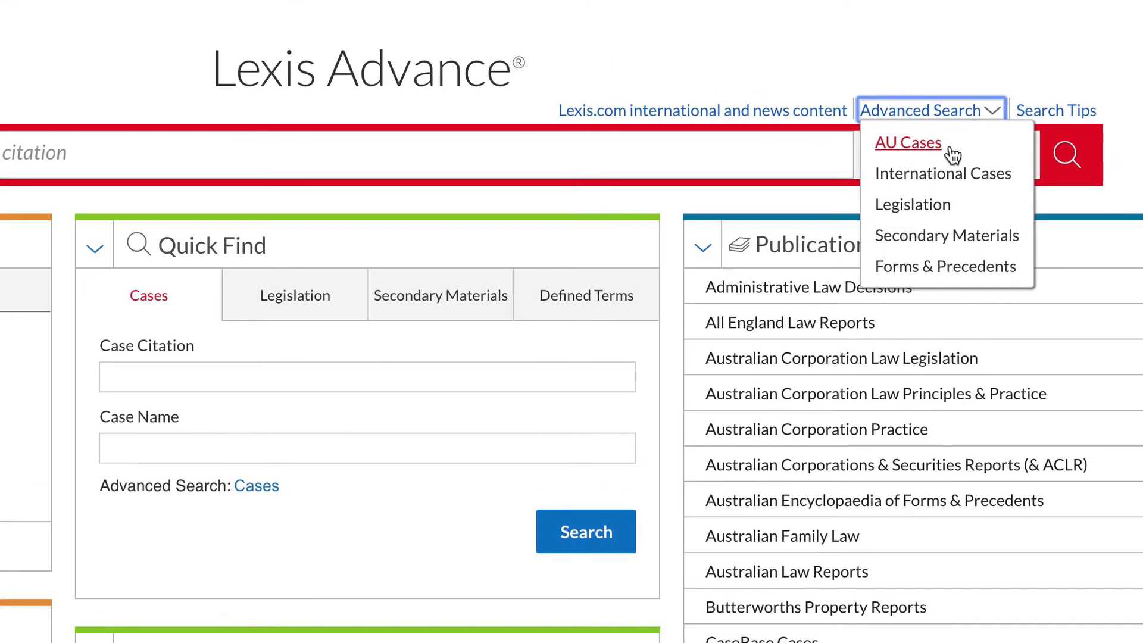
left_click(951, 152)
scroll(1033, 174, "down", 4)
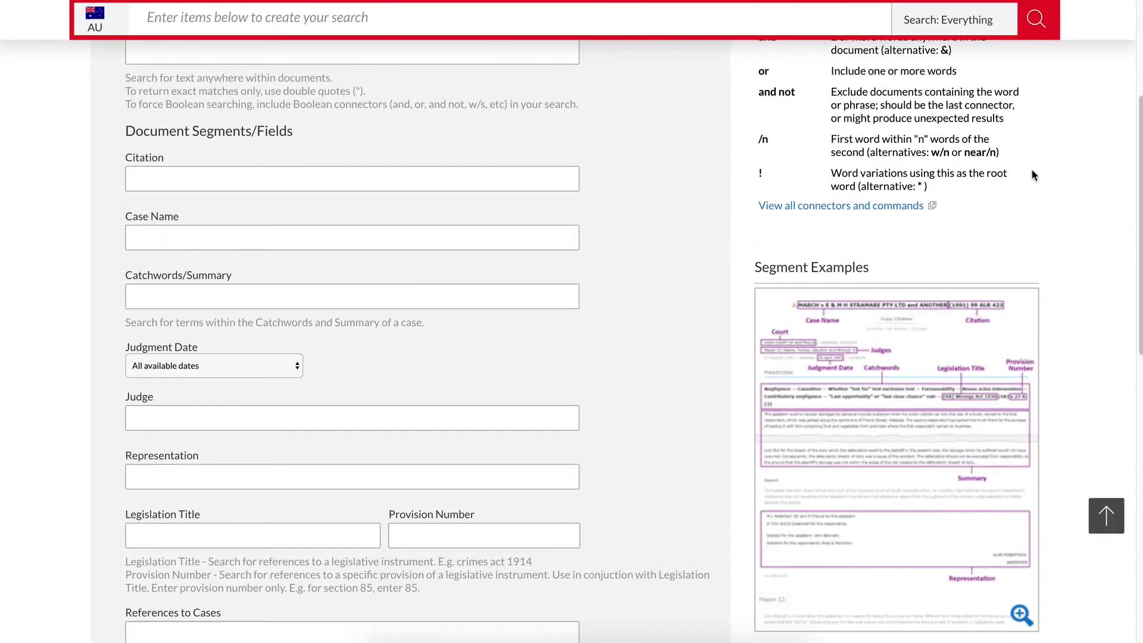
left_click(553, 294)
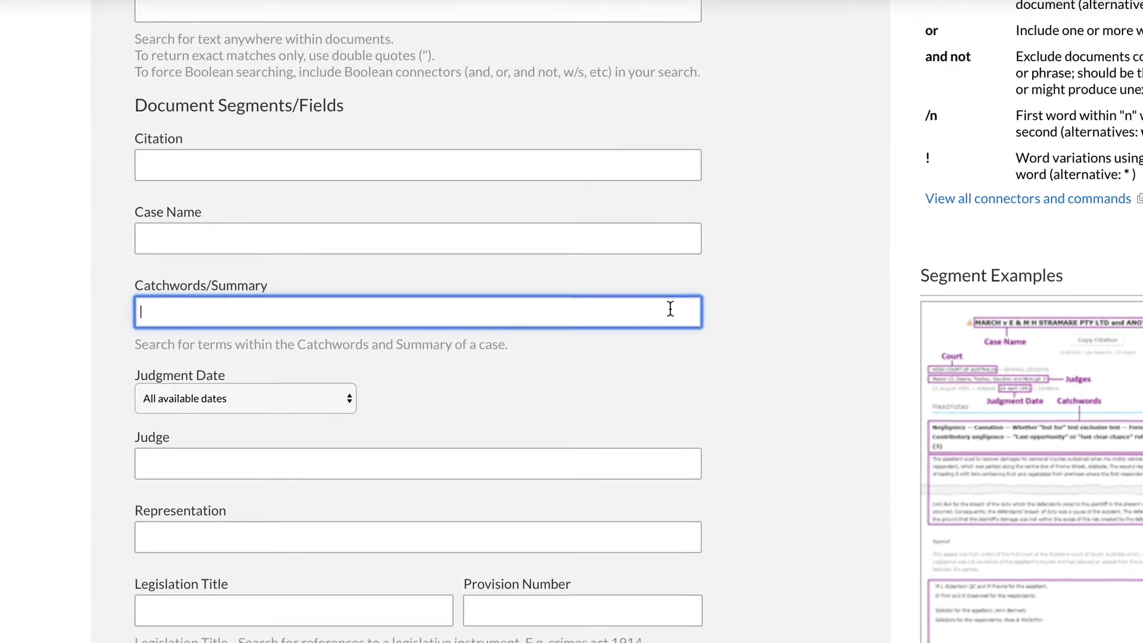
type("n")
type("ative title")
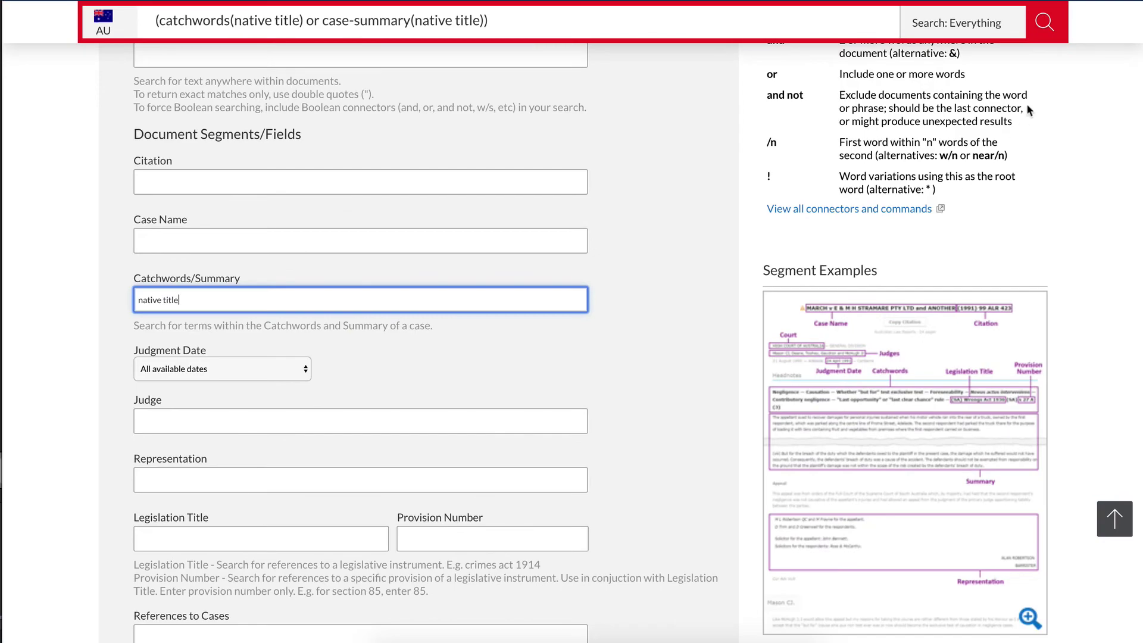
- Run the native title search and jump to the Mabo case's Cases referring to this case graph
left_click(1043, 24)
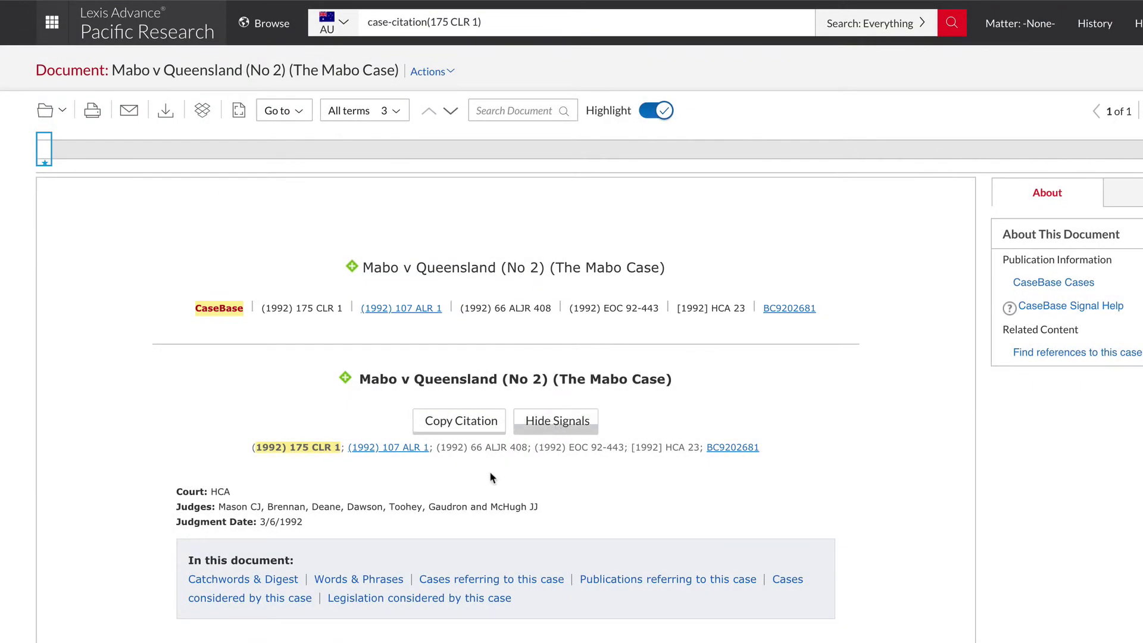
left_click(260, 586)
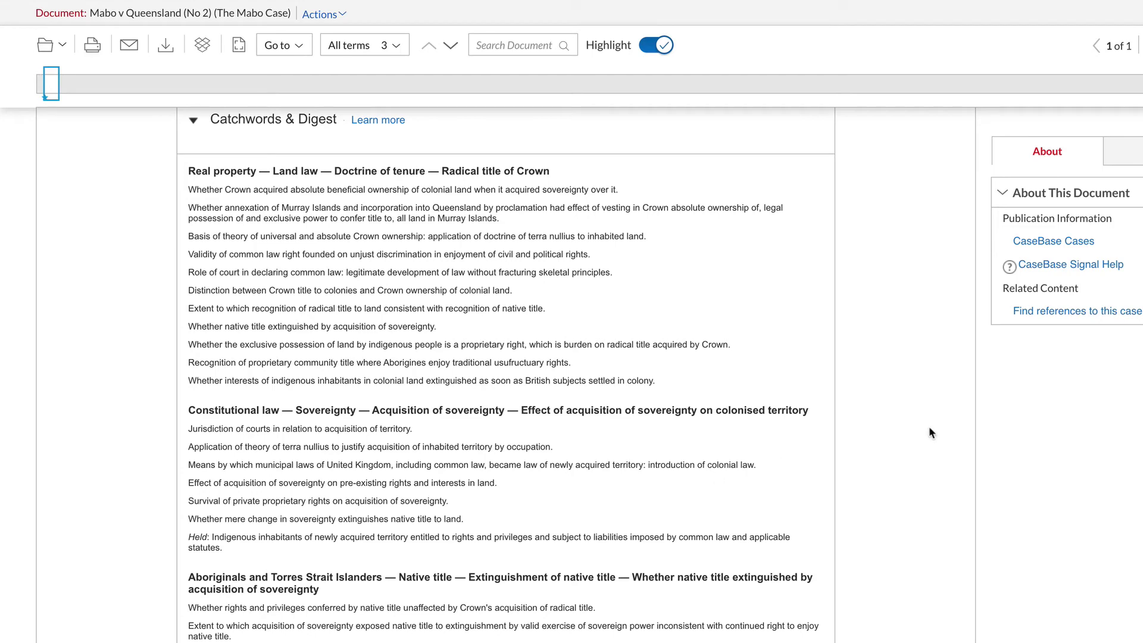
left_click(299, 53)
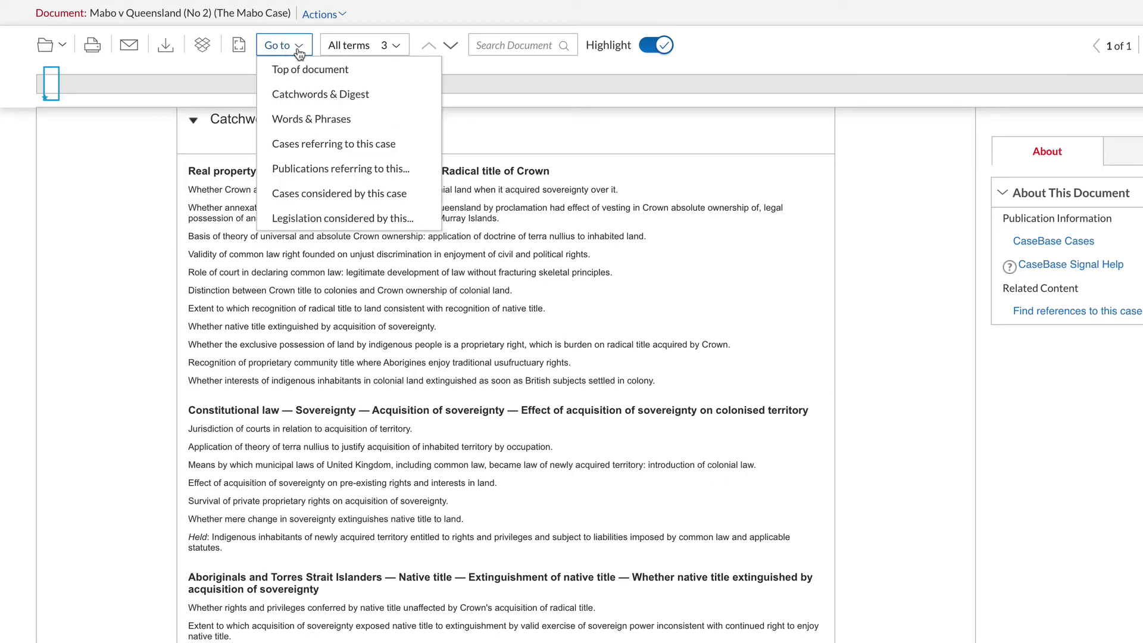
left_click(310, 149)
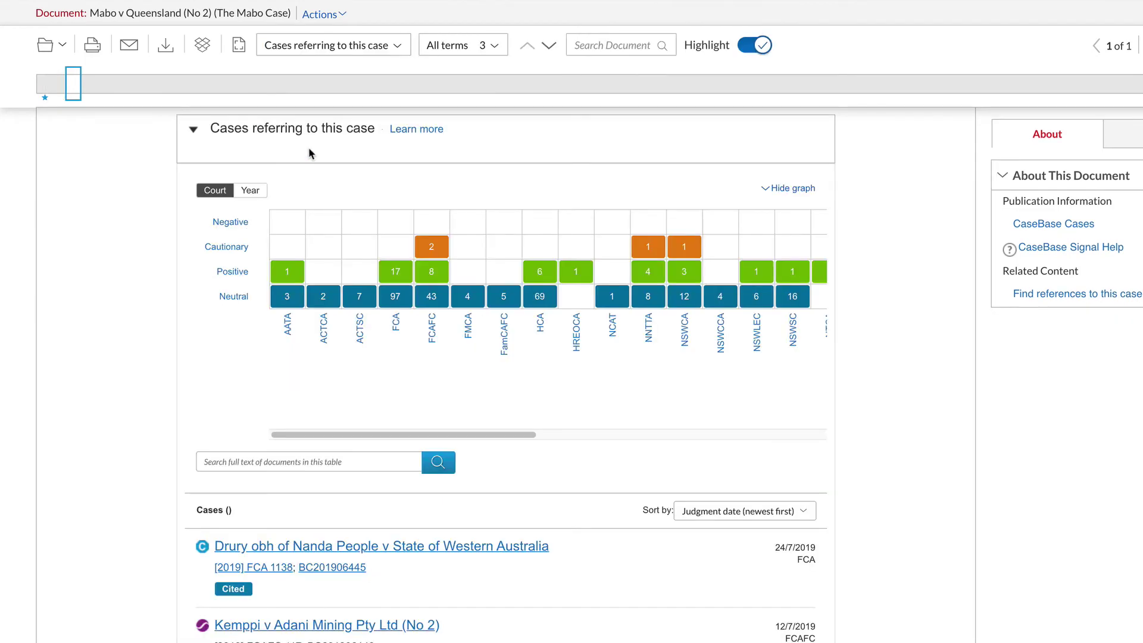